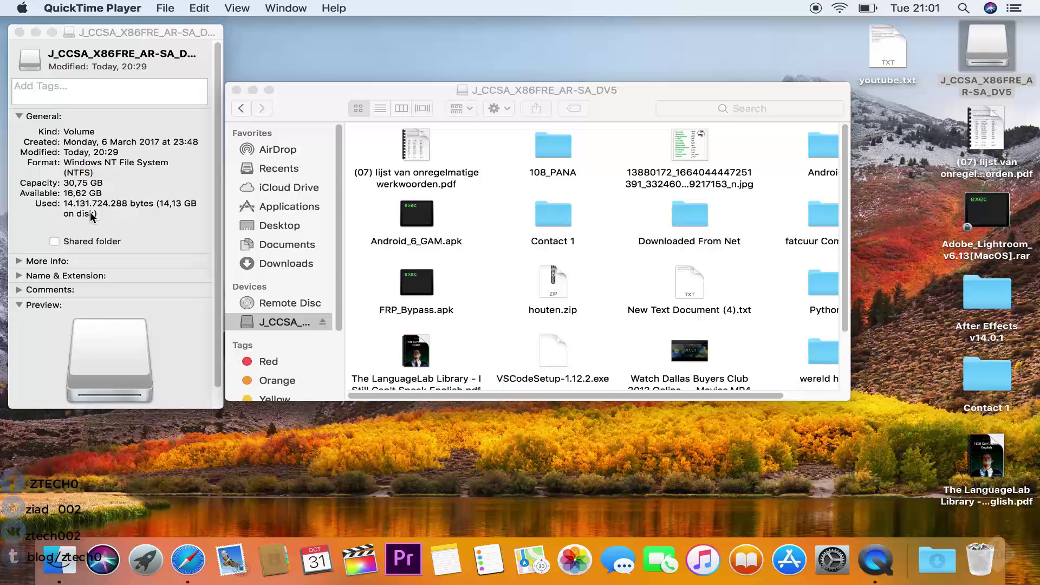
# - Note the drive's NTFS format, then twice fail to drop the LanguageLab PDF onto it
pyautogui.click(96, 175)
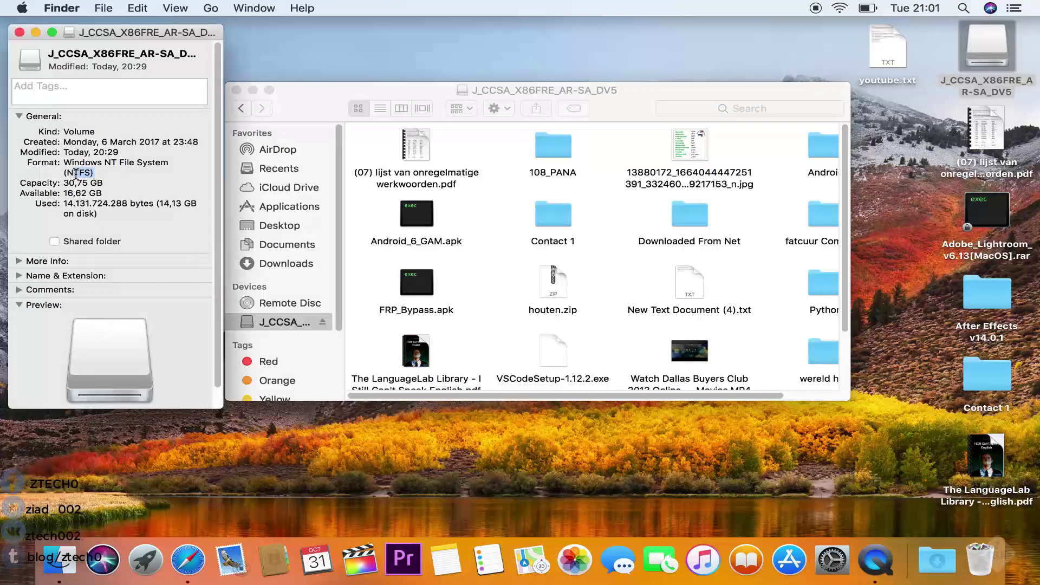
pyautogui.moveTo(94, 174); pyautogui.dragTo(66, 174)
pyautogui.click(986, 57)
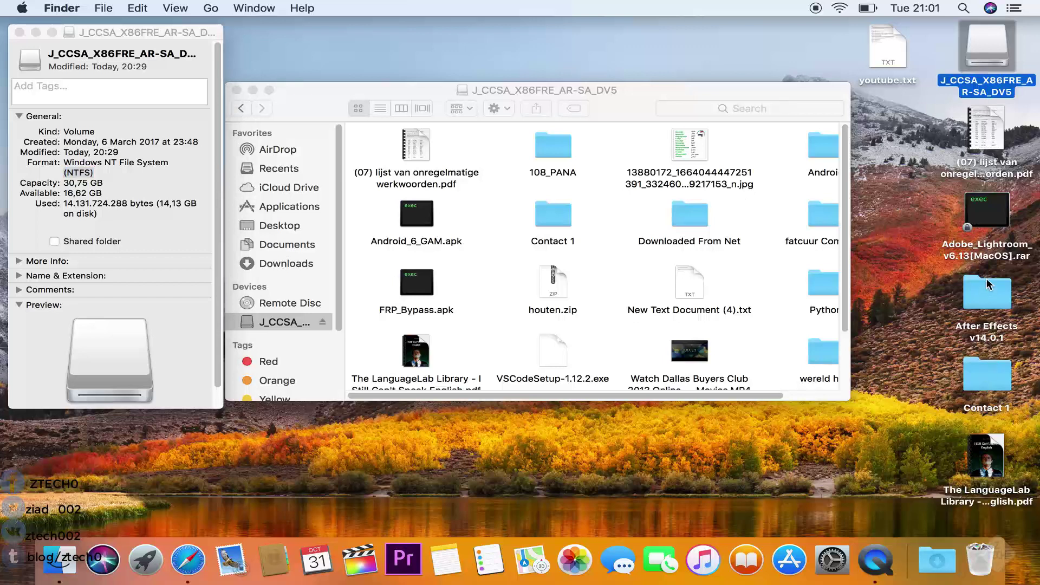
pyautogui.moveTo(988, 457)
pyautogui.mouseDown()
pyautogui.moveTo(675, 297)
pyautogui.moveTo(657, 273)
pyautogui.moveTo(598, 265)
pyautogui.mouseUp()
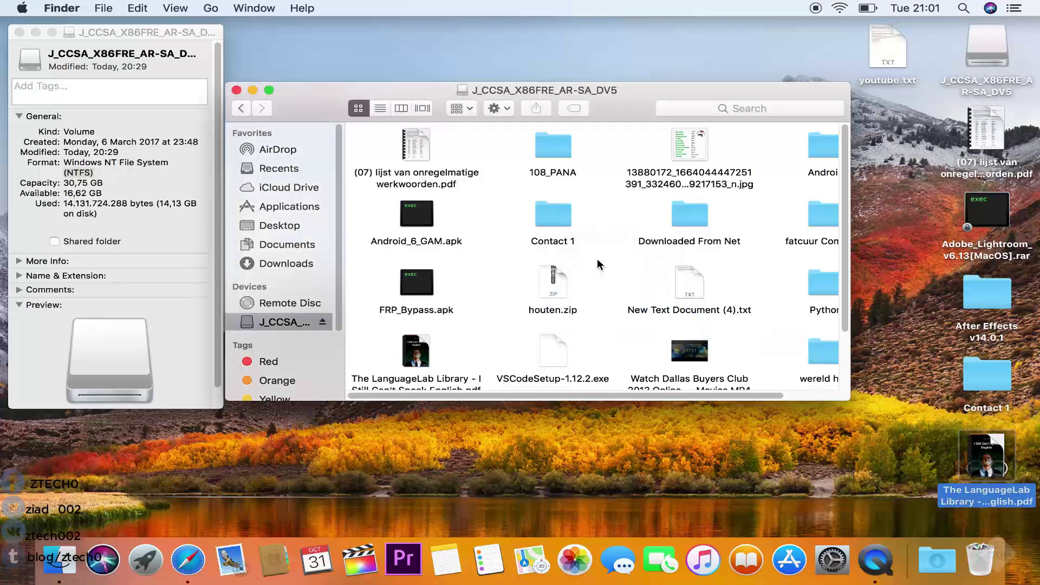
pyautogui.moveTo(986, 456); pyautogui.dragTo(597, 251)
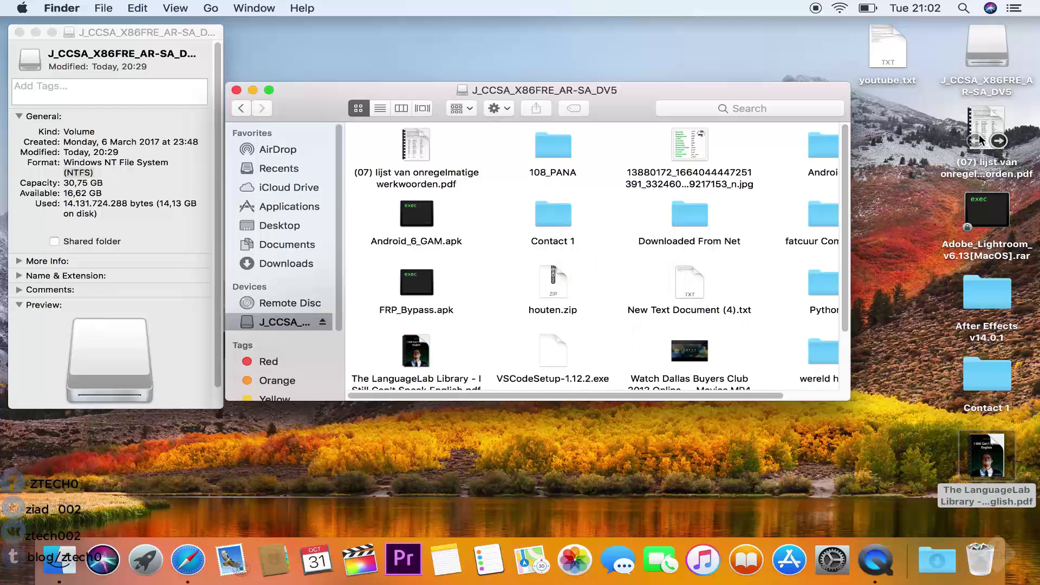
# - Search Spotlight for 'disk' and pick Disk Utility from the results
pyautogui.click(963, 10)
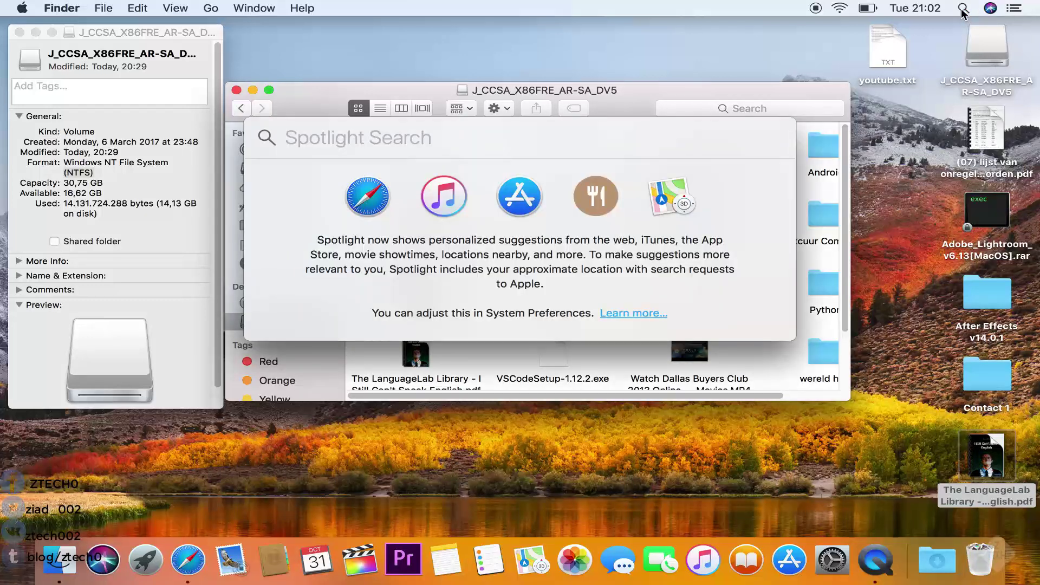
pyautogui.write('di')
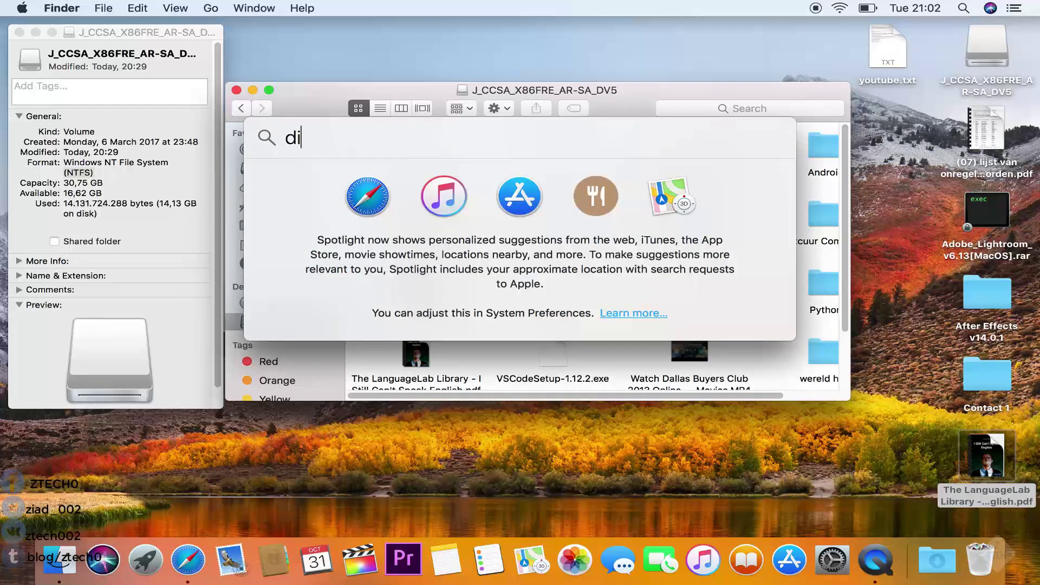
pyautogui.write('cj')
pyautogui.press('BackSpace')
pyautogui.write('k')
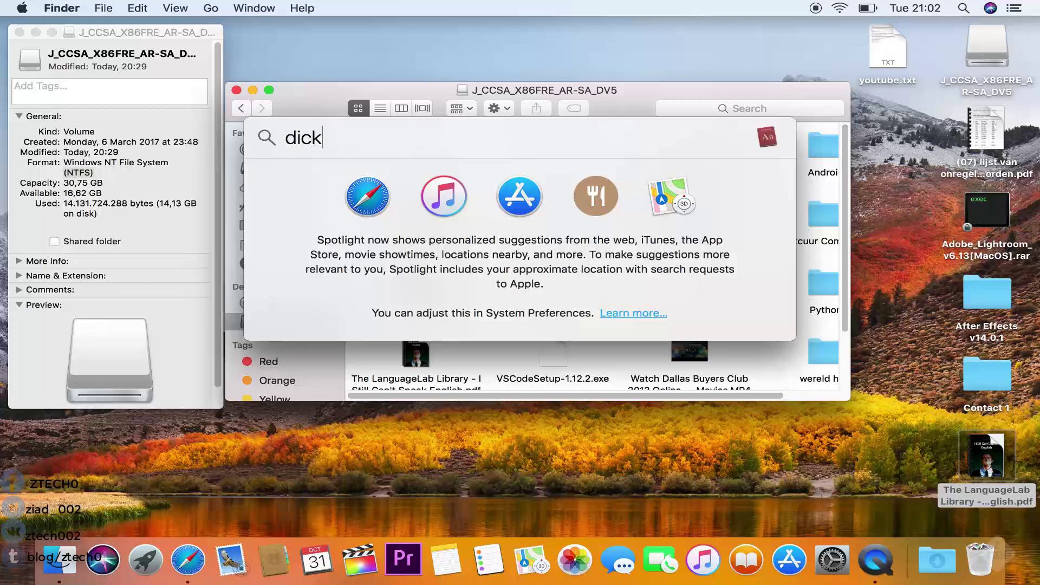
pyautogui.press('BackSpace')
pyautogui.press('BackSpace')
pyautogui.write('s')
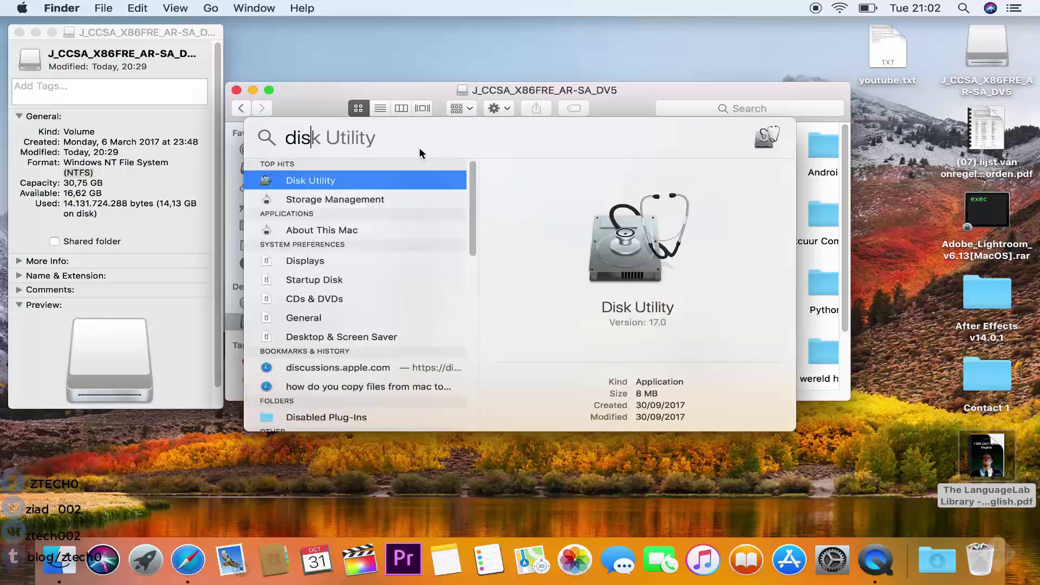
pyautogui.click(398, 183)
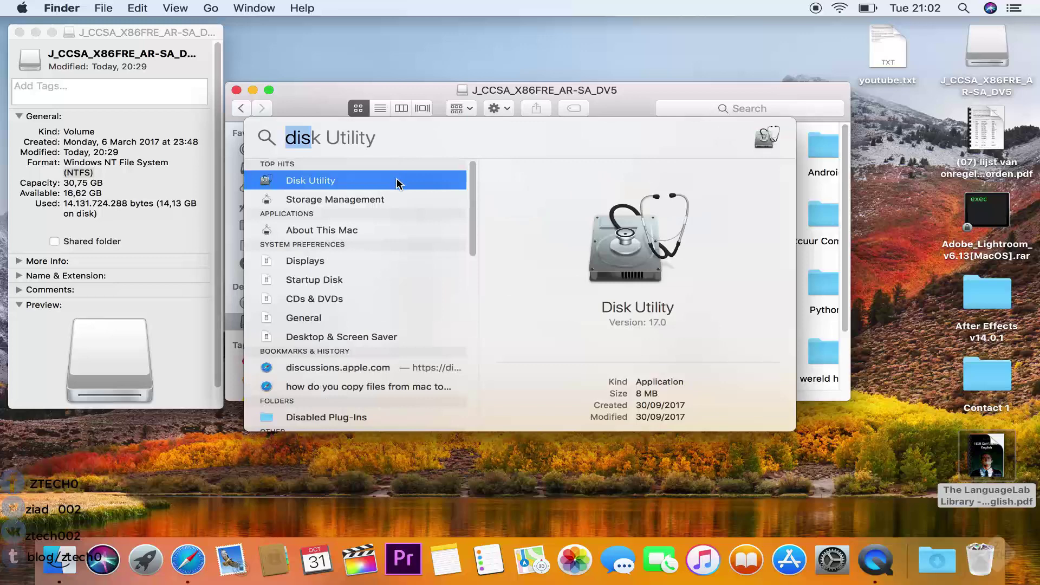
# - Launch Disk Utility and select the external J_CCSA USB volume
pyautogui.doubleClick(336, 180)
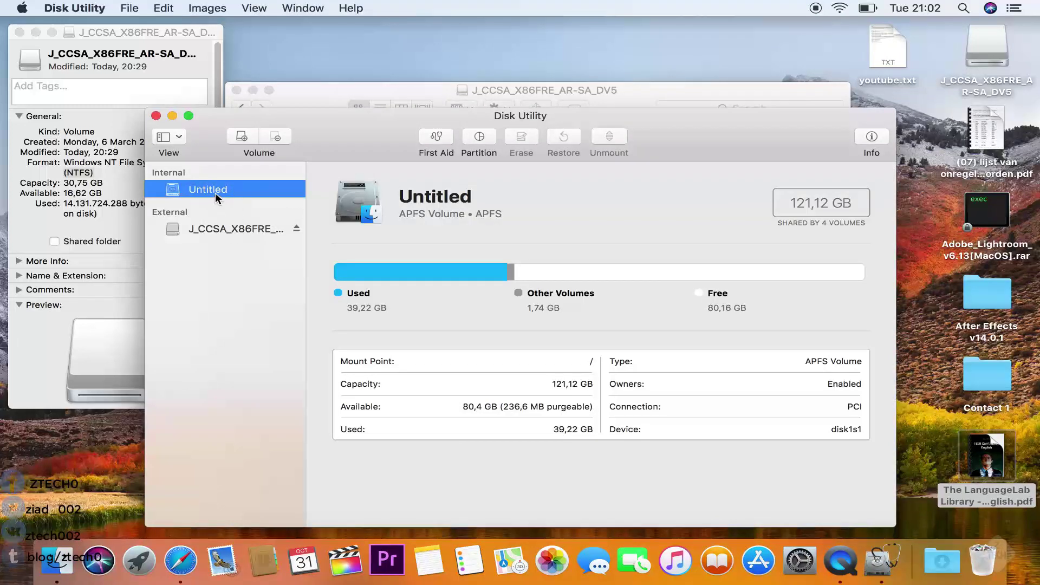
pyautogui.click(228, 231)
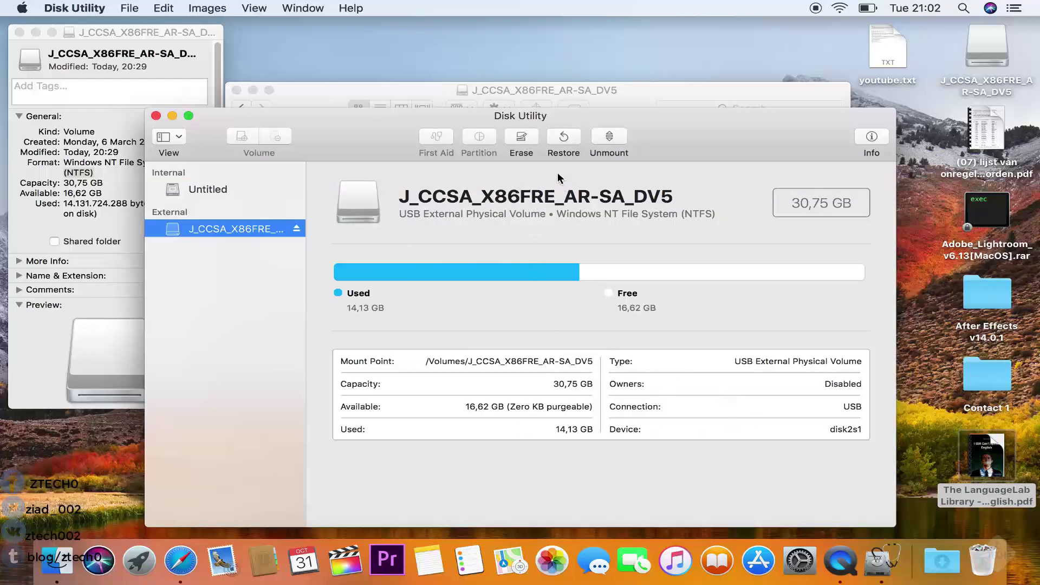
# - Start erasing the J_CCSA volume and bring up the Format choices
pyautogui.click(522, 136)
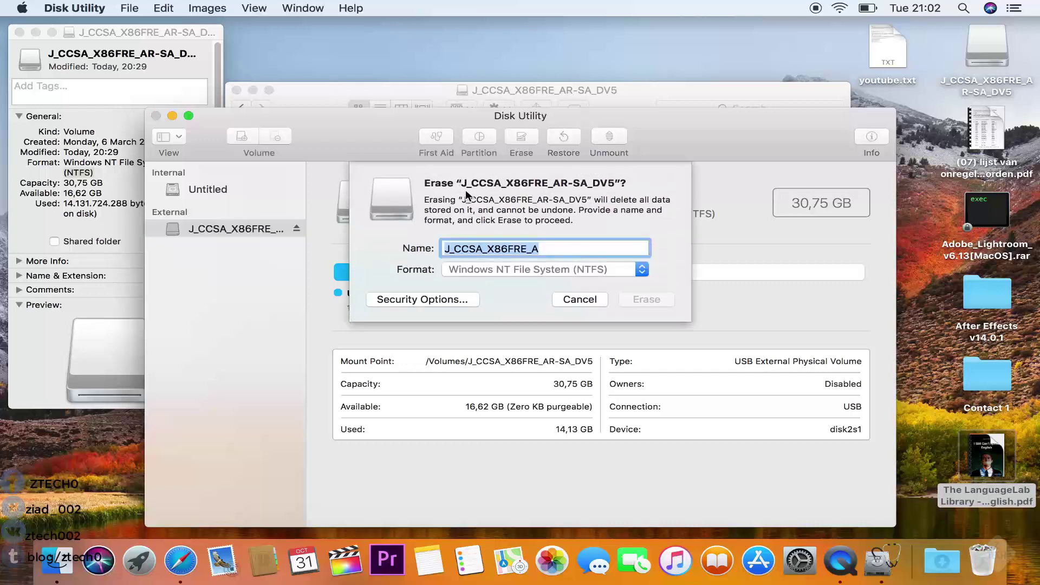
pyautogui.click(600, 269)
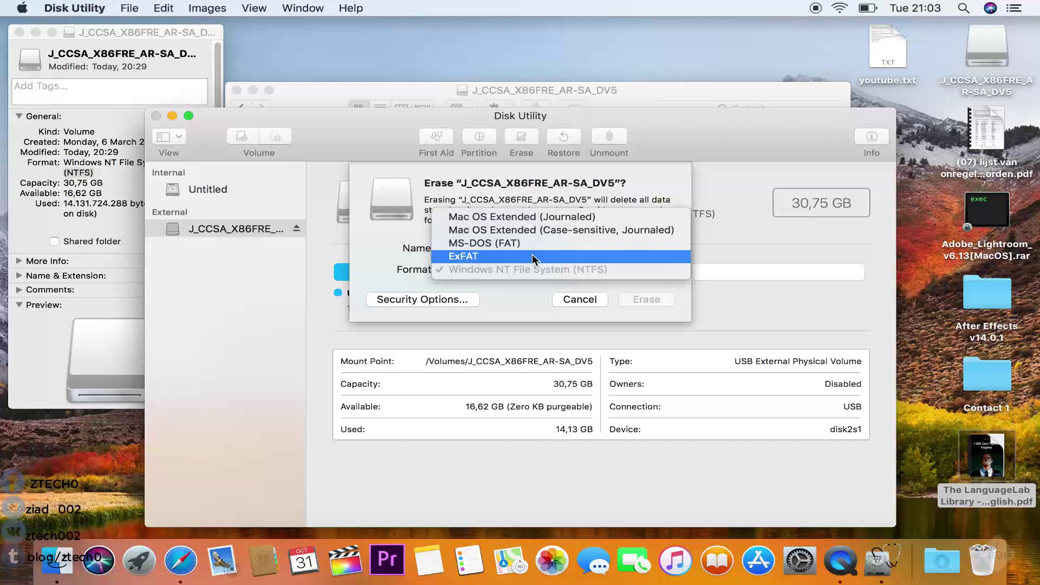
# - Erase the drive as ExFAT under the new name ziad002
pyautogui.click(488, 259)
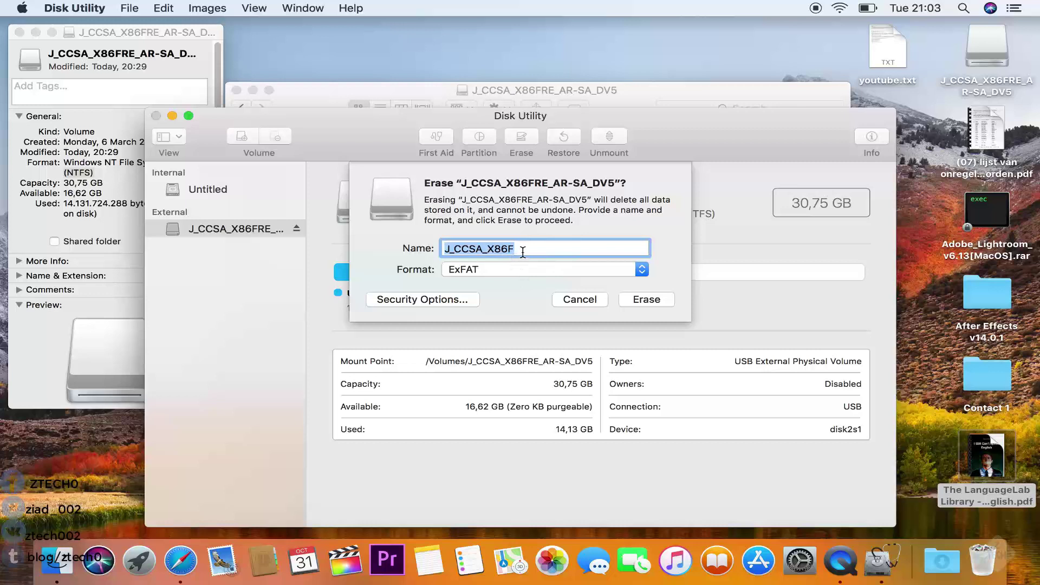
pyautogui.write('ziad')
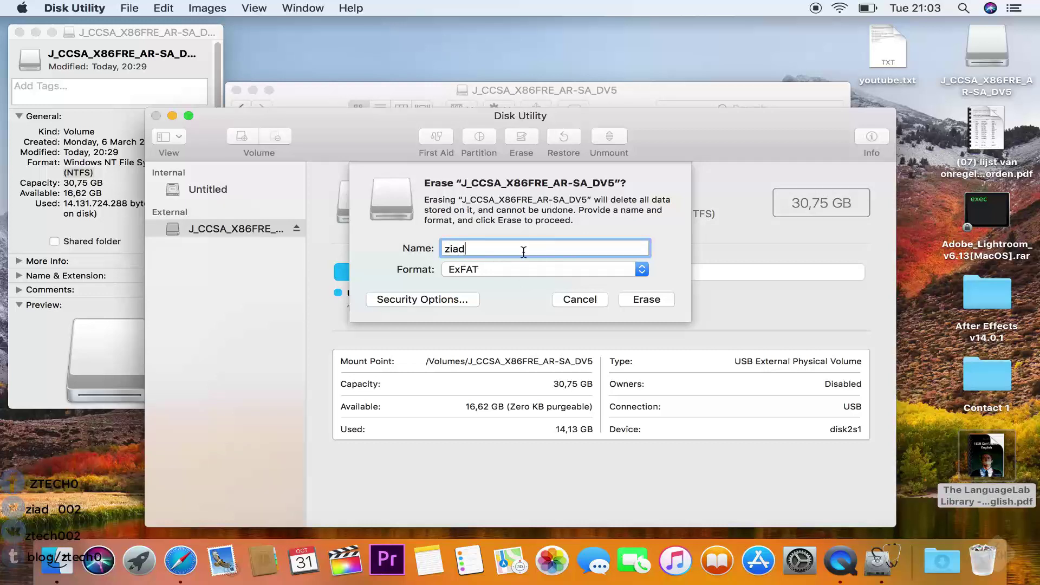
pyautogui.write('002')
pyautogui.click(650, 302)
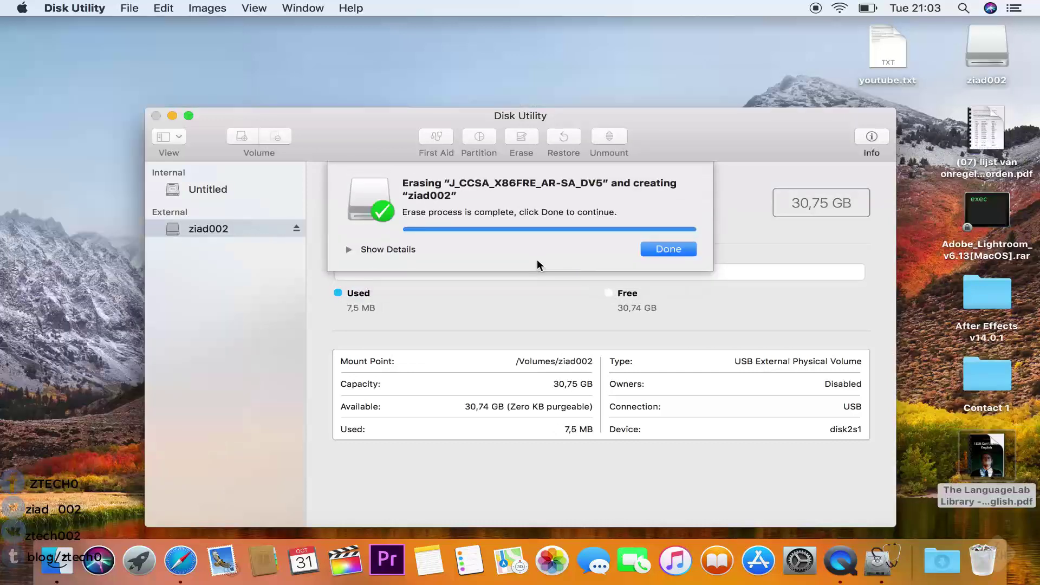
# - Dismiss the erase-complete notice and move Disk Utility aside
pyautogui.click(668, 249)
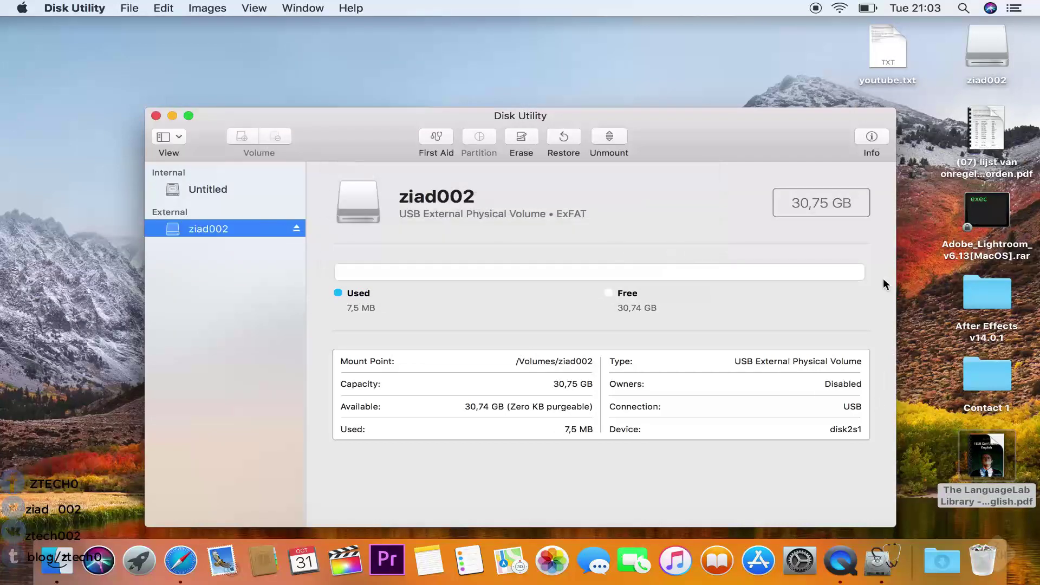
pyautogui.moveTo(712, 133); pyautogui.dragTo(420, 117)
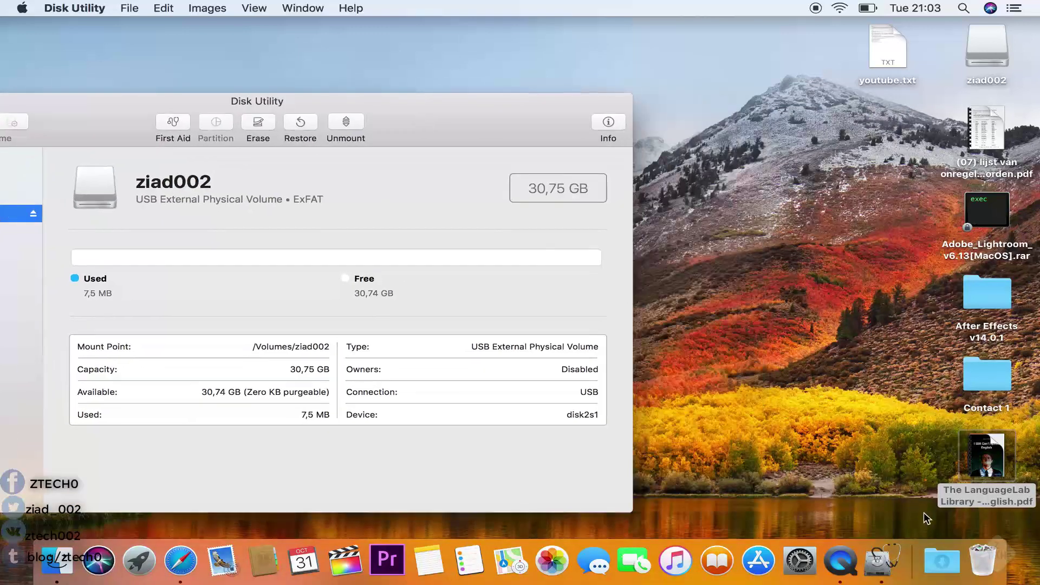
# - Copy the LanguageLab Library PDF from the desktop into the ziad002 drive in Finder
pyautogui.click(948, 573)
pyautogui.click(865, 506)
pyautogui.click(272, 308)
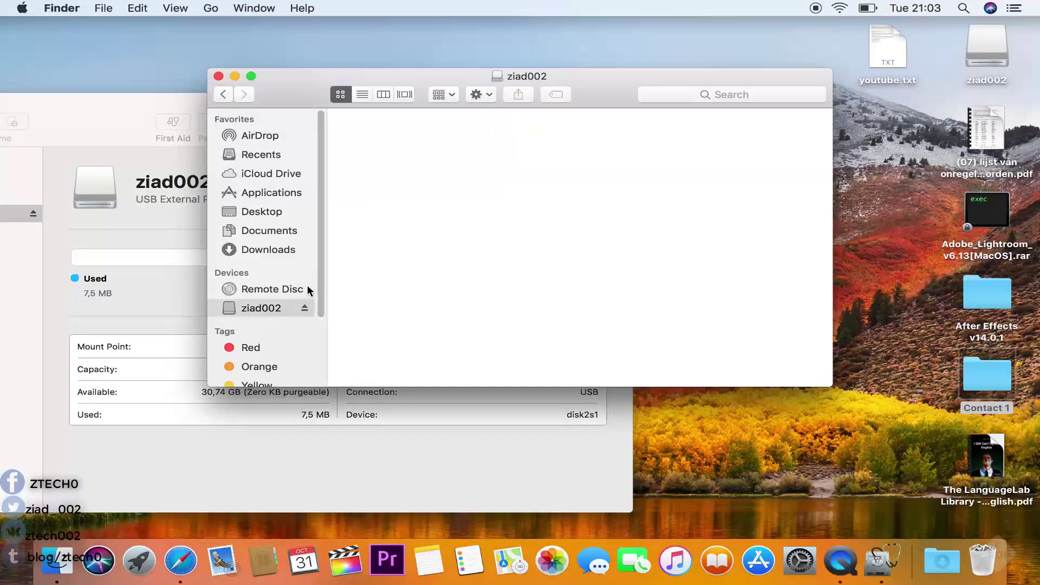
pyautogui.moveTo(987, 457); pyautogui.dragTo(629, 230)
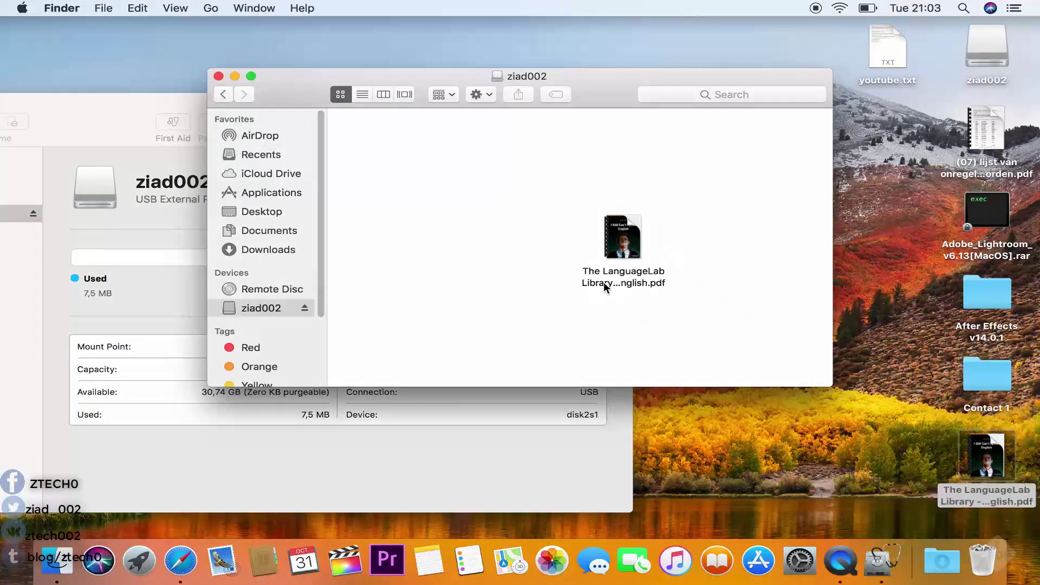